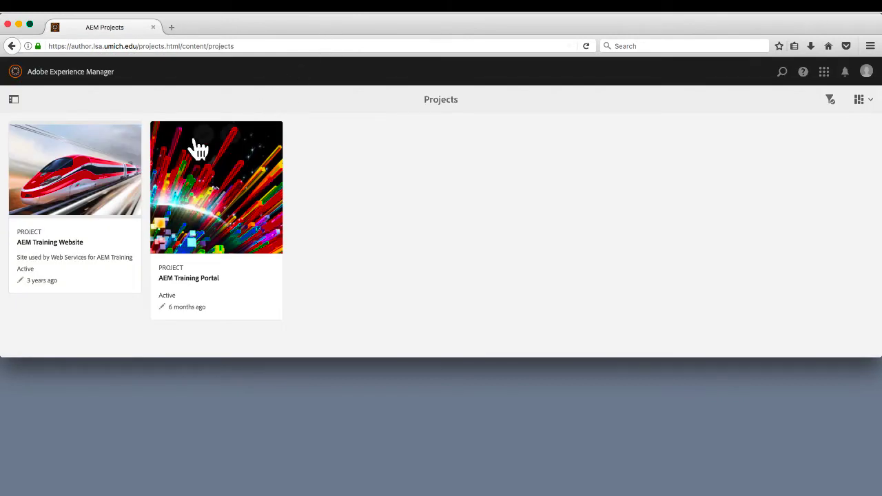
# Step: Open the AEM Training Website project's train-assets folder and show its contents in Card View
pyautogui.click(92, 202)
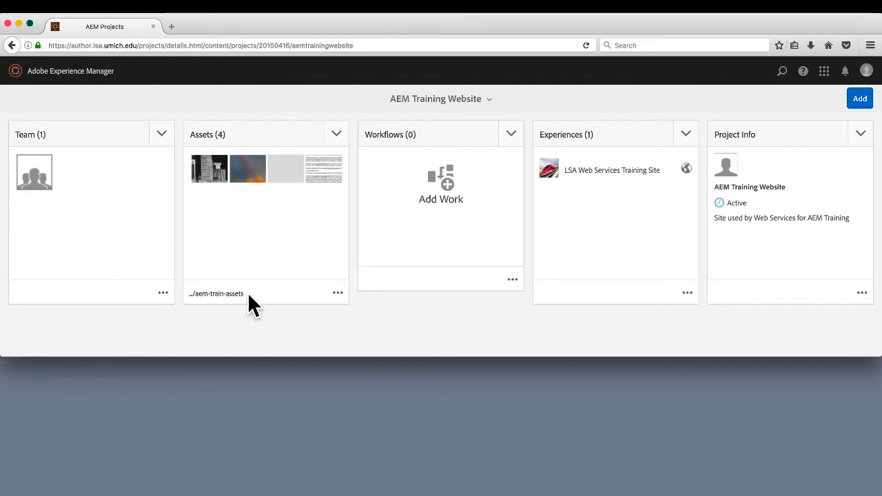
pyautogui.click(337, 300)
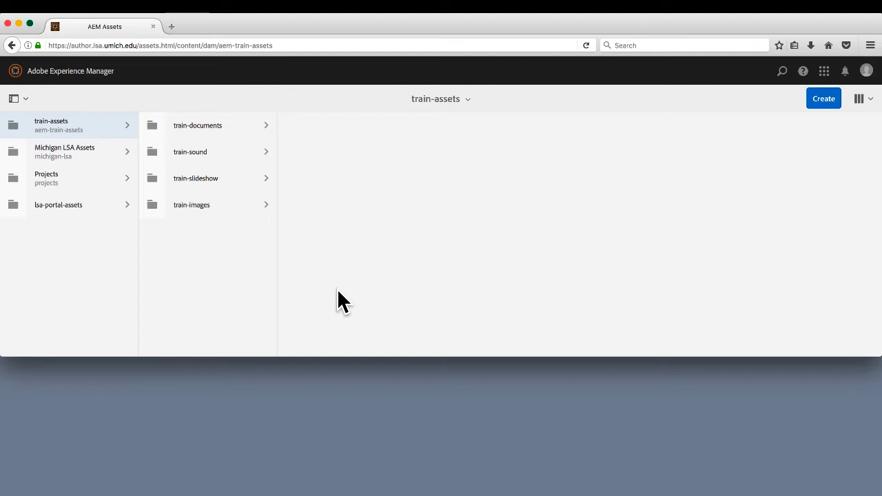
pyautogui.click(867, 101)
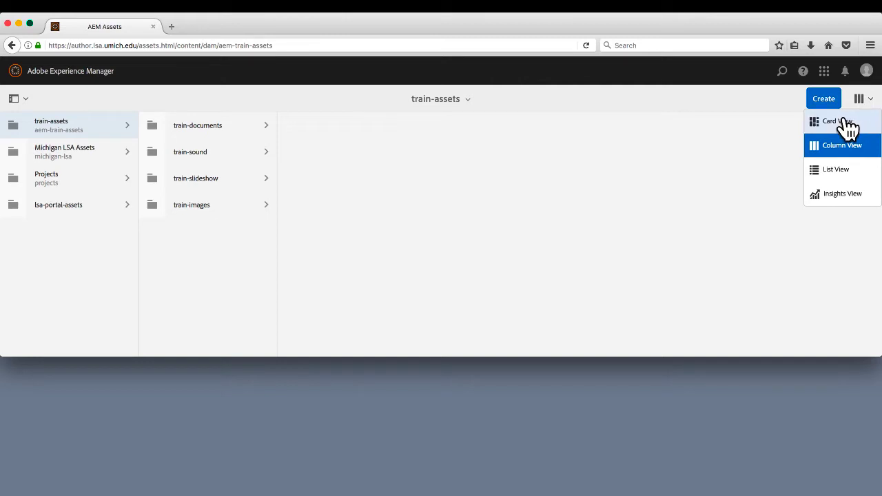
pyautogui.click(845, 122)
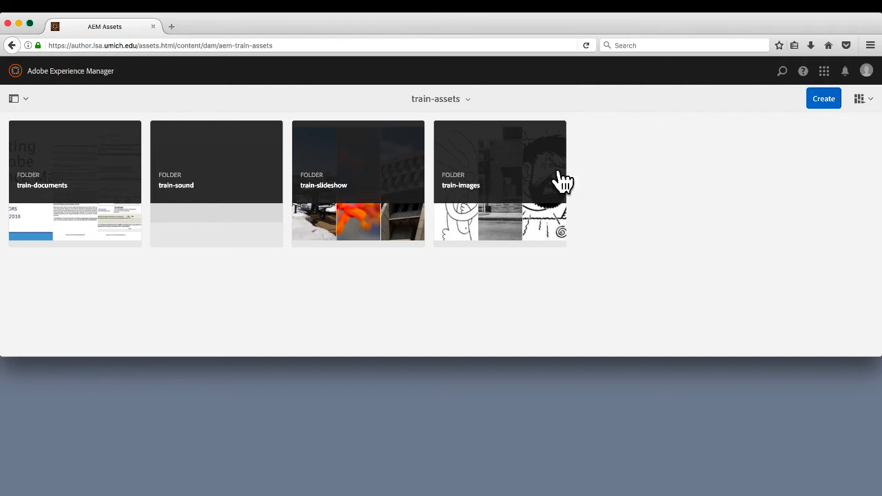
# Step: Examine the images of the train-slideshow folder as cards, and return to the train-assets folder
pyautogui.click(380, 219)
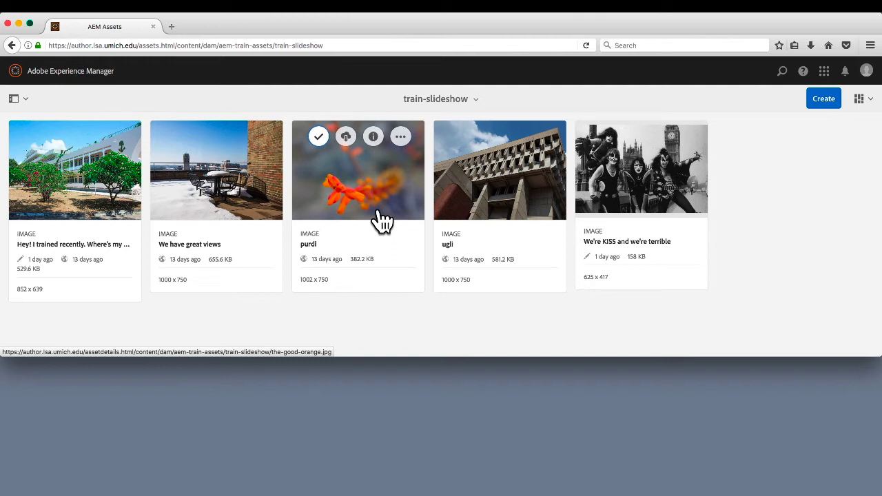
pyautogui.click(474, 100)
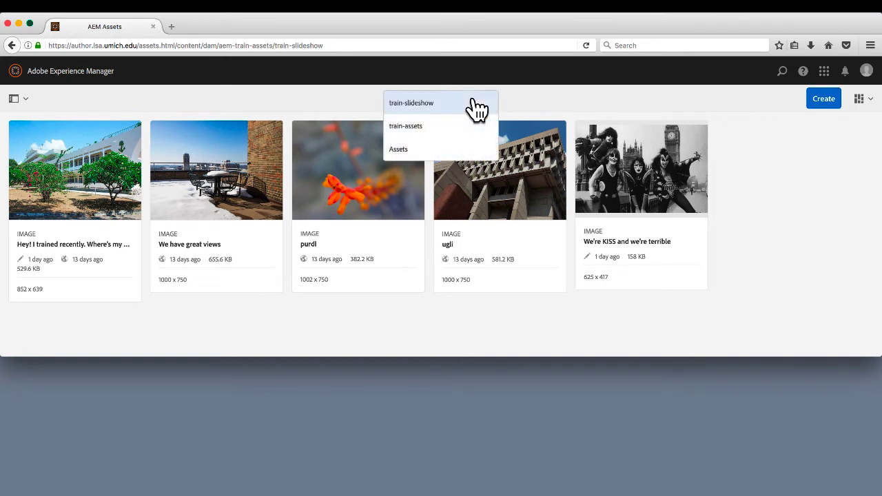
pyautogui.click(428, 131)
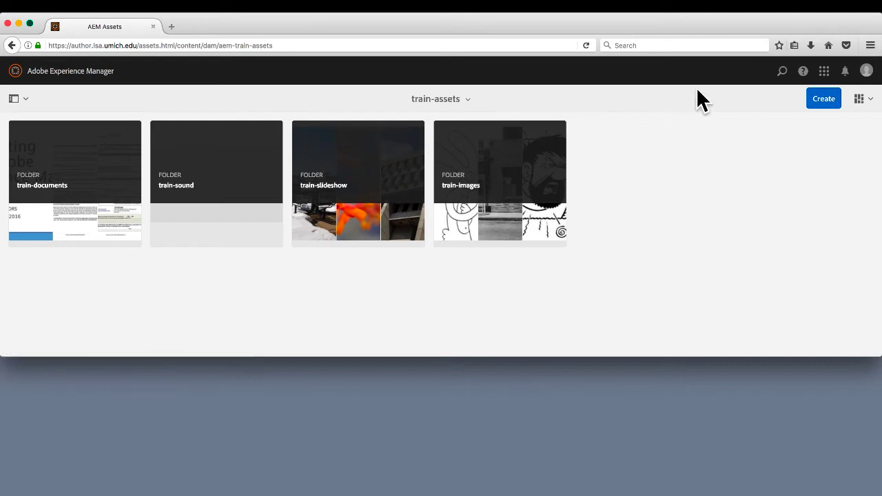
# Step: Switch to Column View, look through the train-slideshow folder's images, and return to train-assets
pyautogui.click(862, 99)
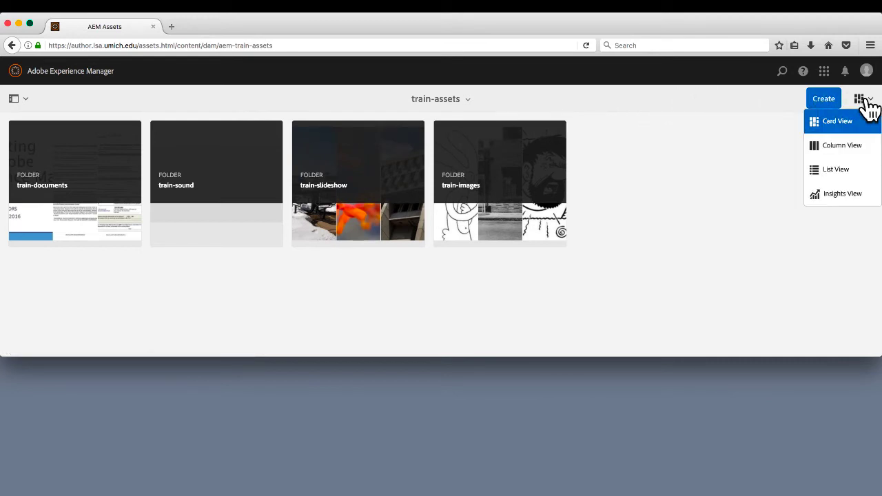
pyautogui.click(847, 149)
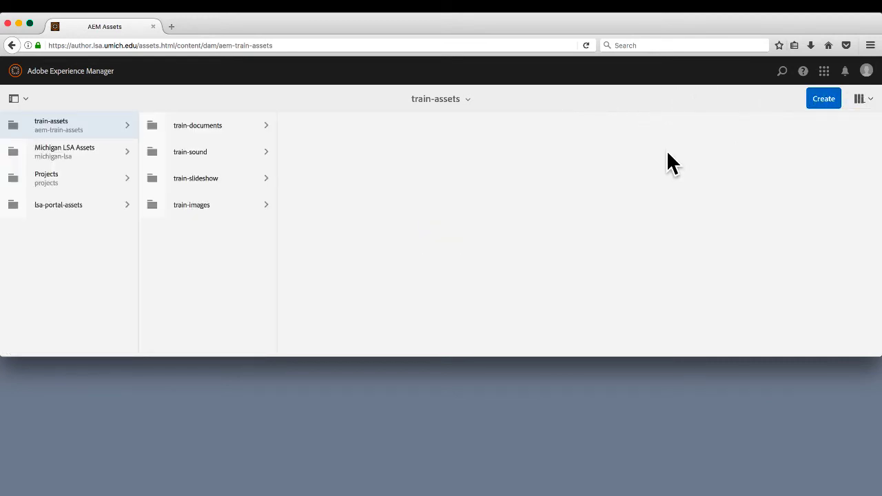
pyautogui.click(266, 190)
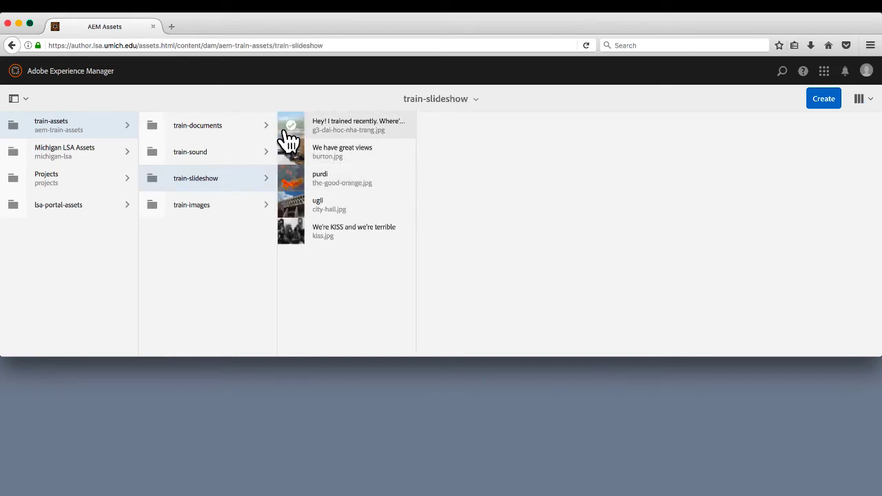
pyautogui.moveTo(284, 241)
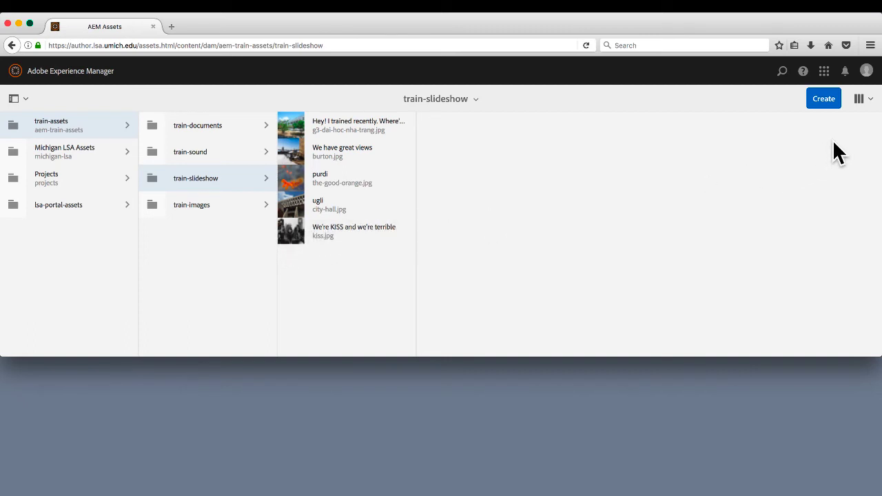
pyautogui.click(463, 103)
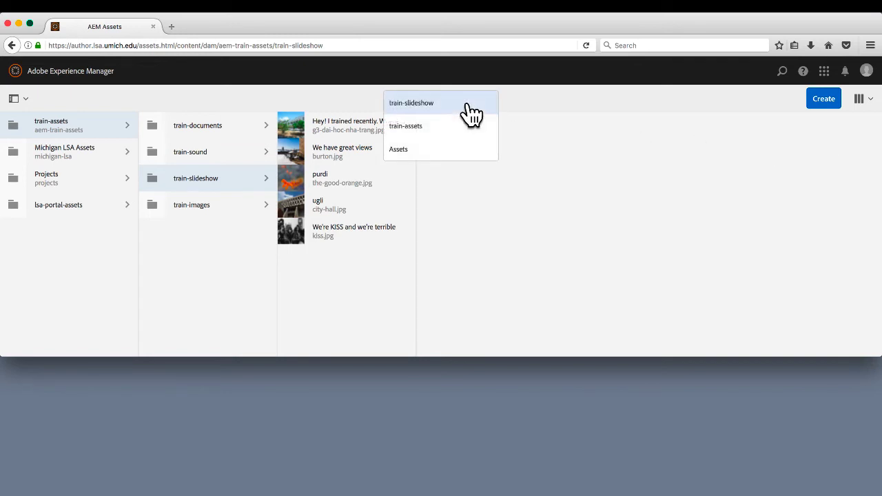
pyautogui.click(414, 128)
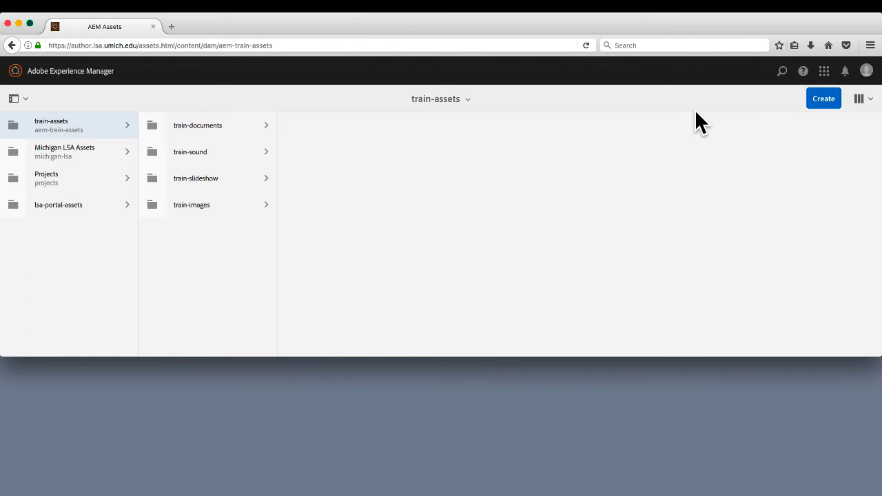
# Step: Switch to List View, examine the details of the train-slideshow images, and return to train-assets
pyautogui.click(865, 100)
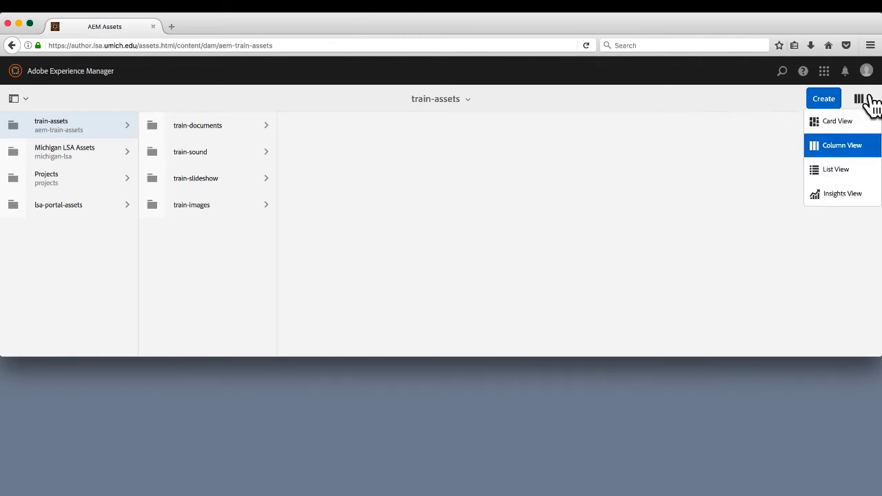
pyautogui.click(834, 171)
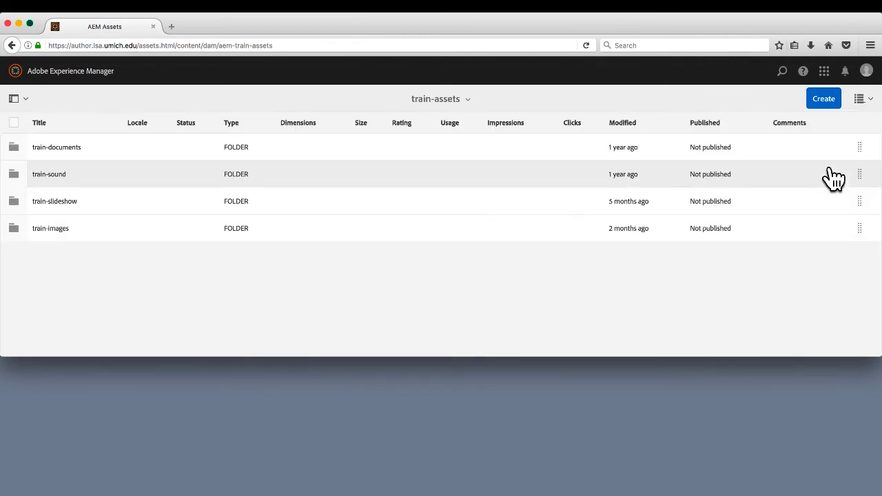
pyautogui.click(69, 201)
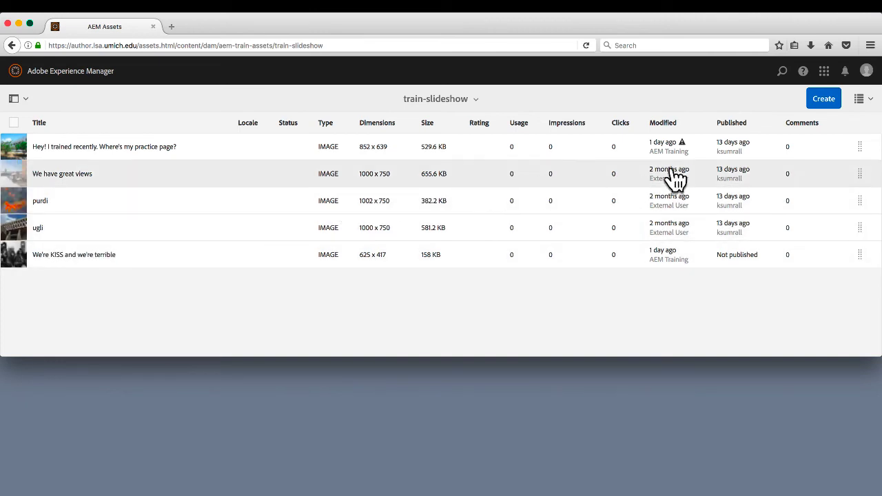
pyautogui.click(474, 101)
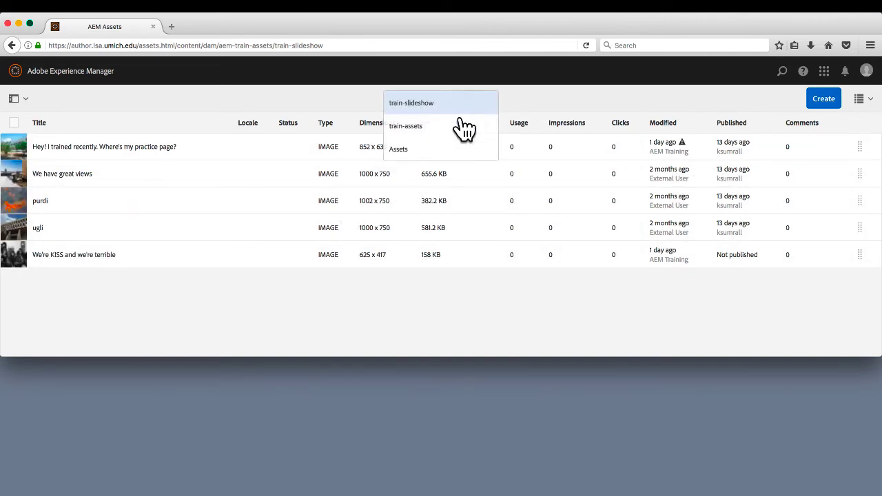
pyautogui.click(448, 130)
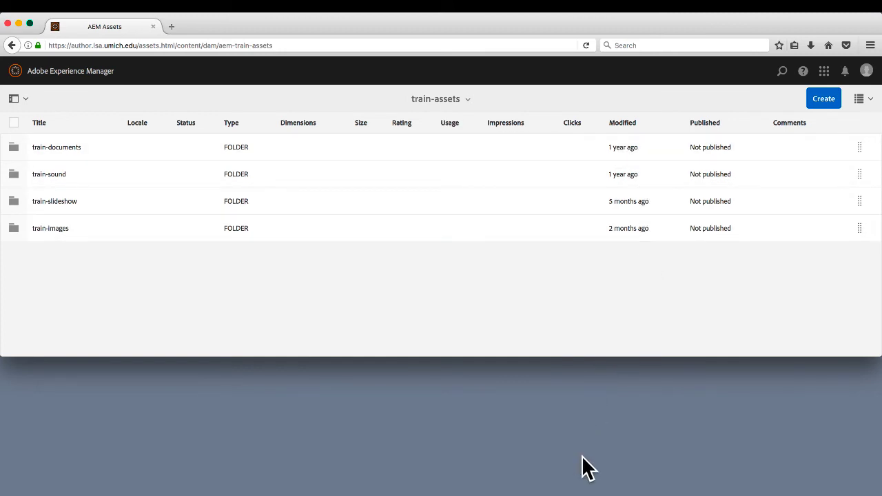
# Step: Open the train-slideshow folder in Card View and upload chairs.jpg into it from the local Demo Images folder
pyautogui.moveTo(583, 483)
pyautogui.click(507, 479)
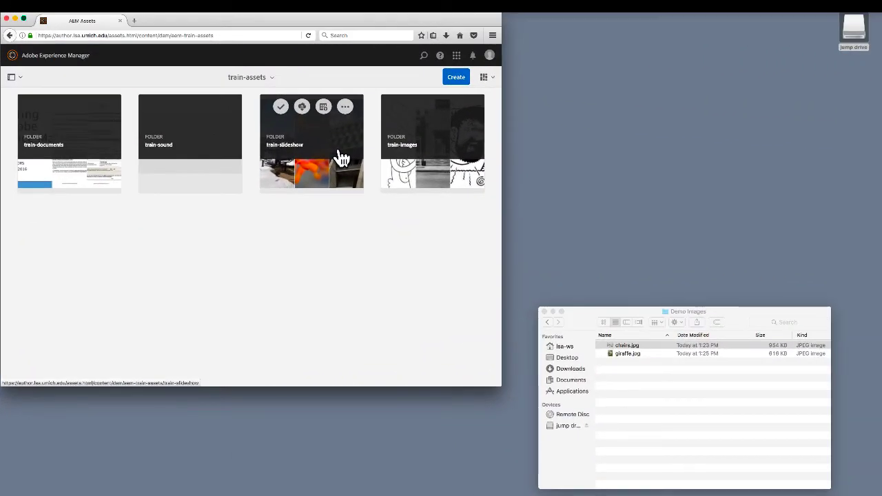
pyautogui.click(342, 158)
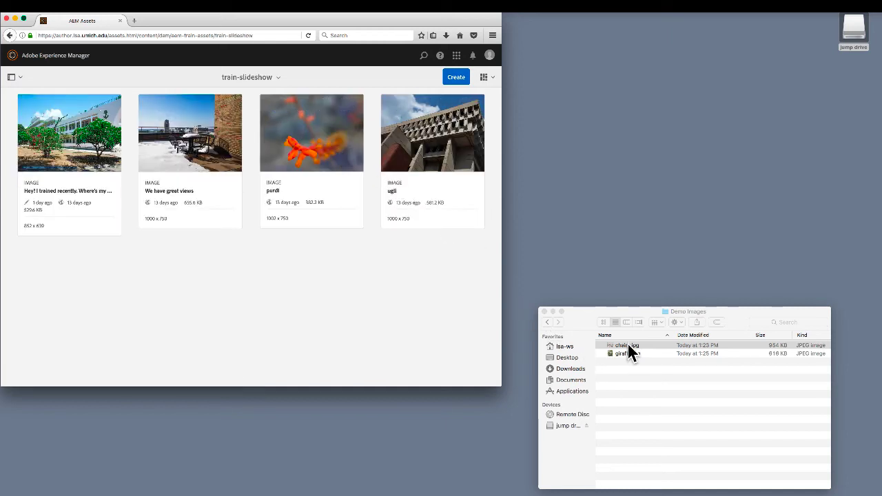
pyautogui.moveTo(628, 344); pyautogui.dragTo(448, 334)
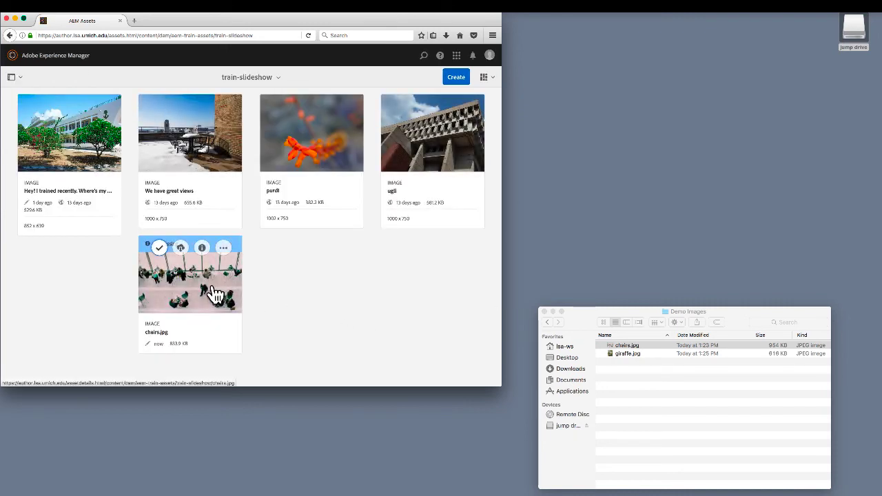
# Step: Widen the browser window and delete the uploaded chairs.jpg from the train-slideshow folder
pyautogui.click(161, 248)
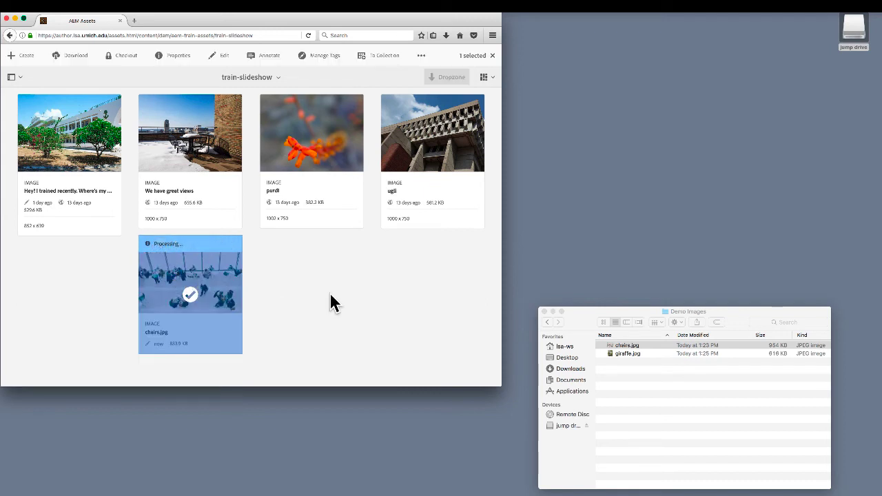
pyautogui.click(422, 58)
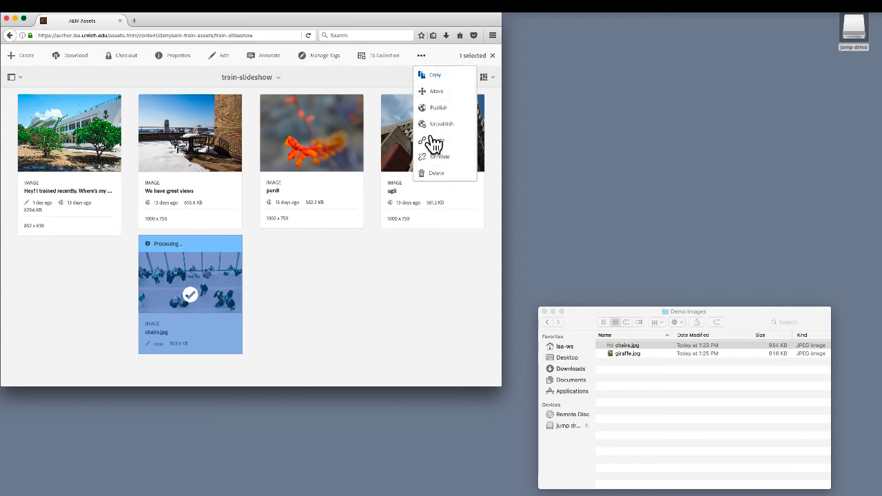
pyautogui.click(423, 61)
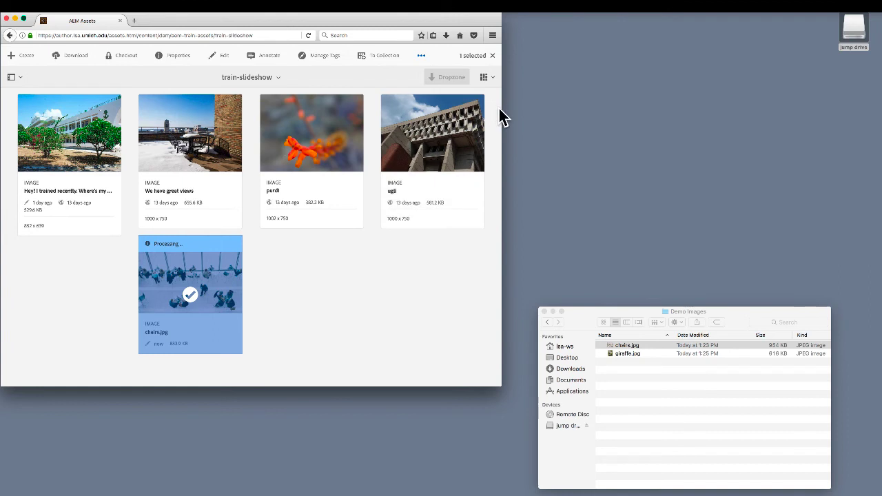
pyautogui.moveTo(503, 111); pyautogui.dragTo(827, 93)
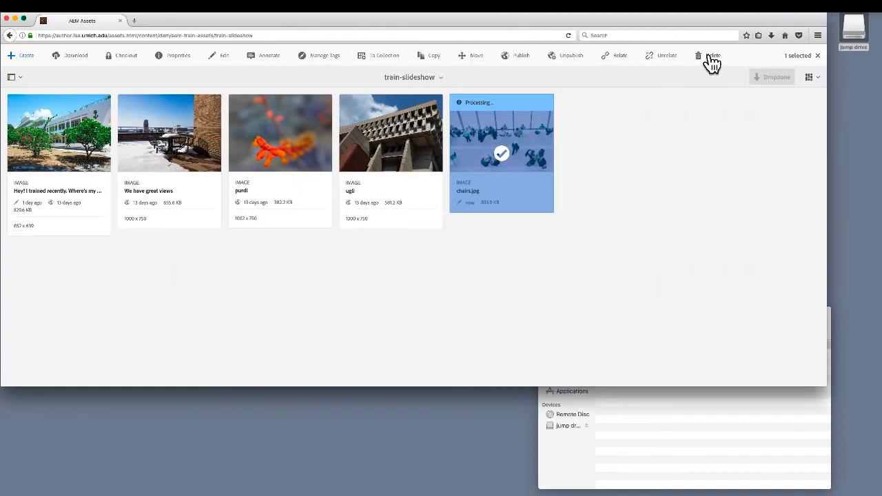
pyautogui.click(710, 58)
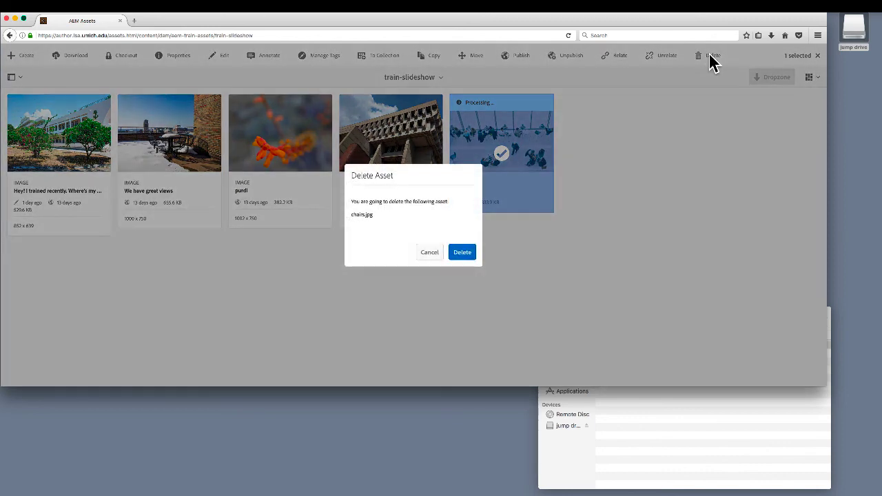
pyautogui.click(465, 254)
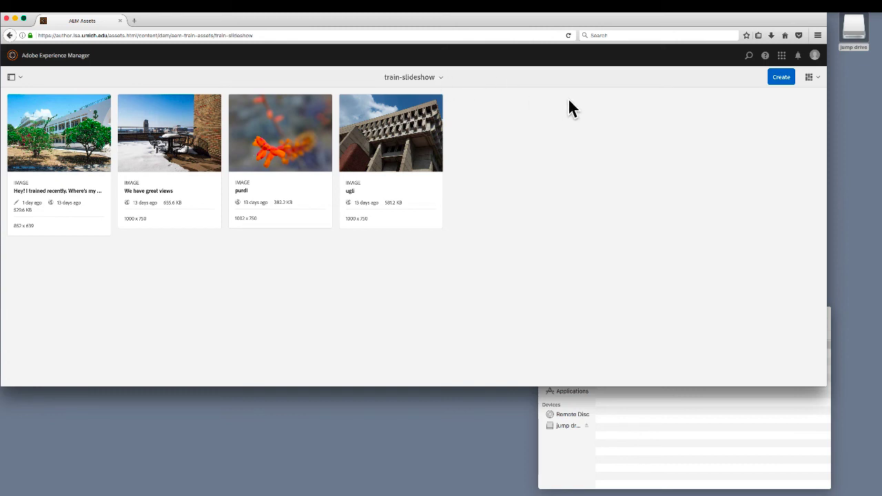
# Step: Switch train-slideshow to Column View and upload chairs.jpg from the Demo Images folder into its image column
pyautogui.click(813, 78)
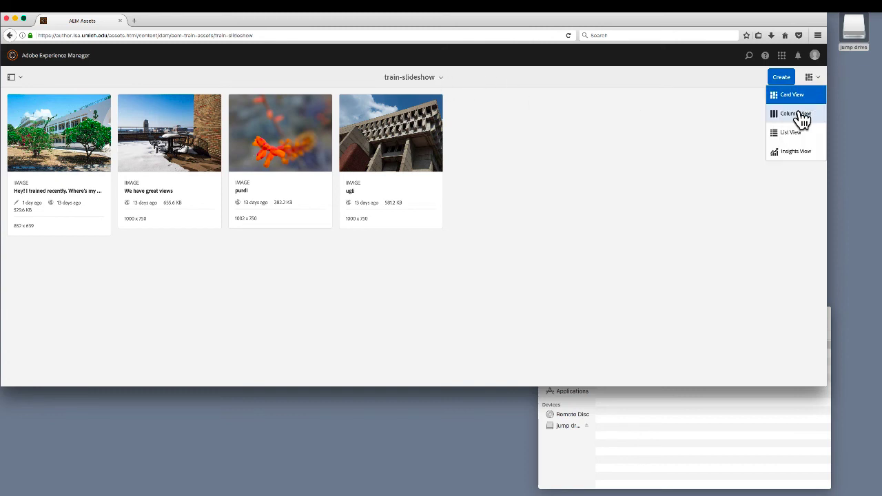
pyautogui.click(800, 114)
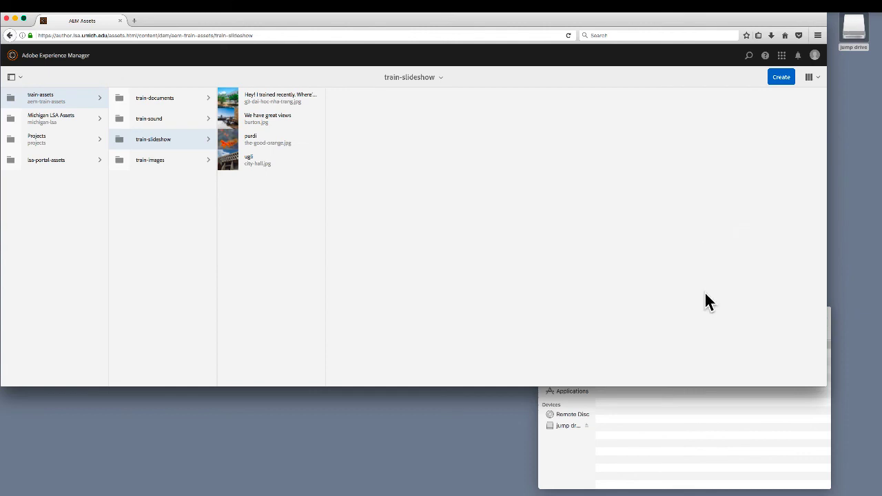
pyautogui.click(669, 433)
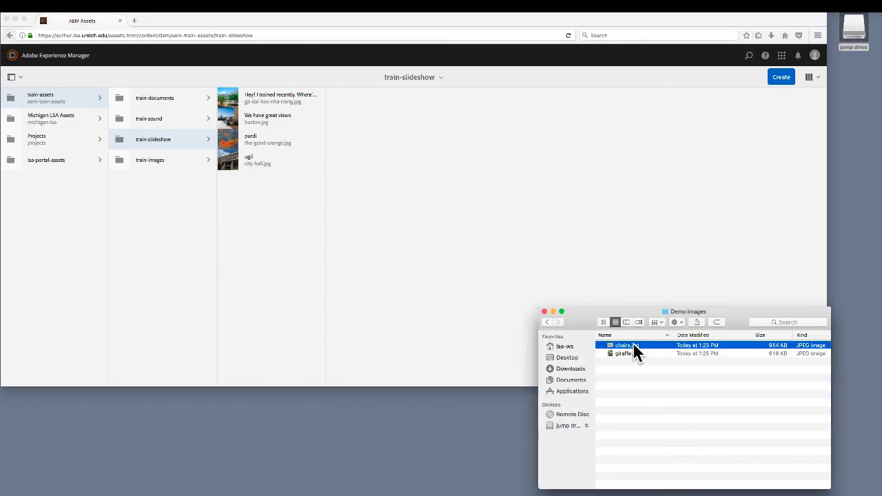
pyautogui.moveTo(634, 345); pyautogui.dragTo(305, 311)
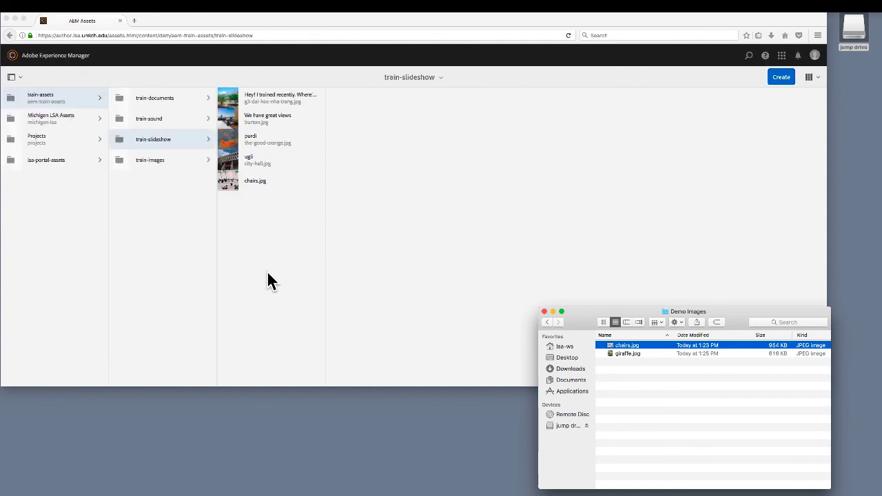
# Step: Select chairs.jpg in the train-slideshow column and delete it from the folder
pyautogui.click(229, 188)
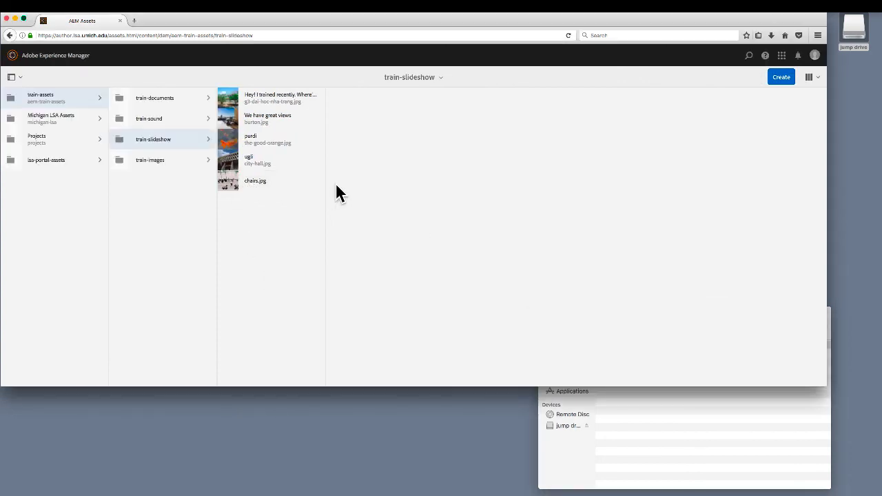
pyautogui.click(228, 183)
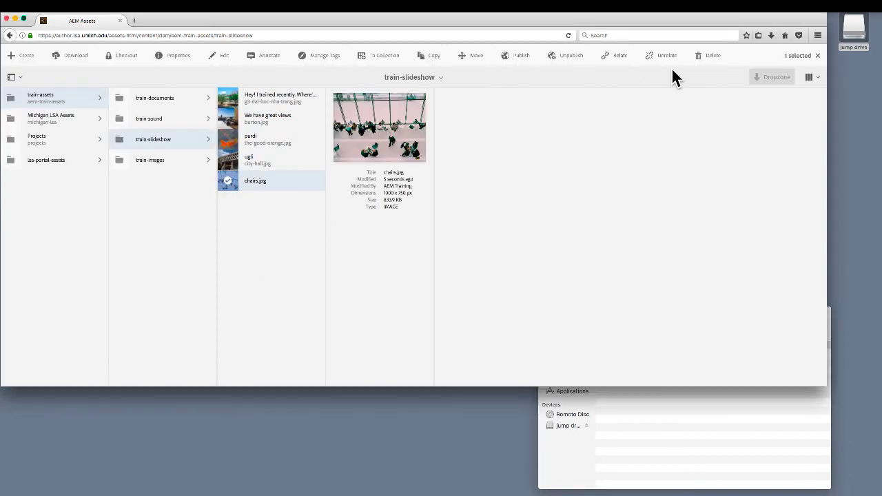
pyautogui.click(708, 56)
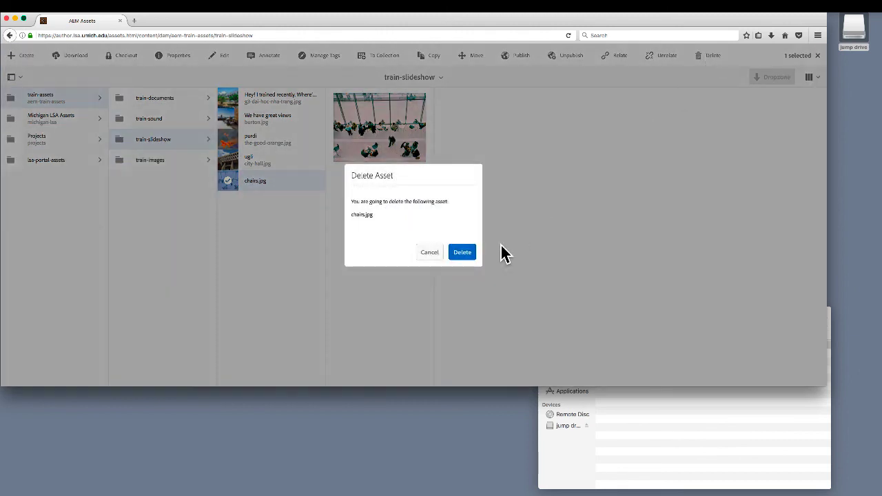
pyautogui.click(462, 254)
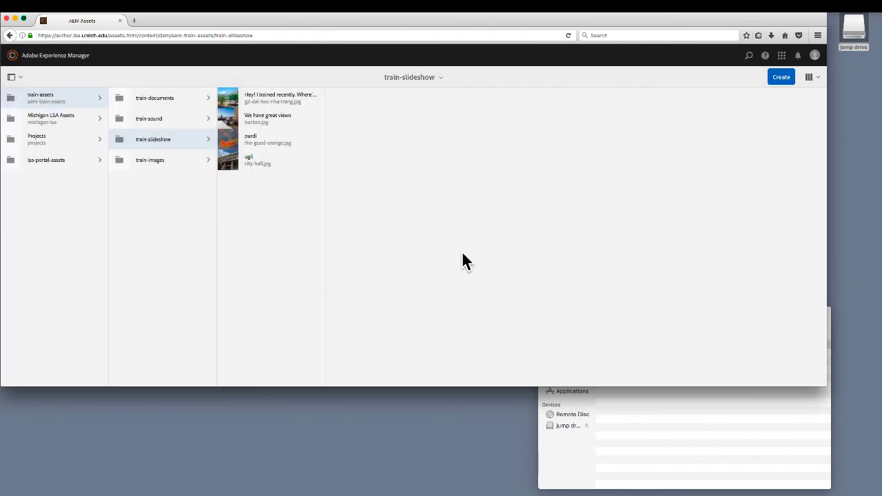
# Step: Switch train-slideshow to List View and upload chairs.jpg into it from the local Demo Images folder
pyautogui.click(813, 77)
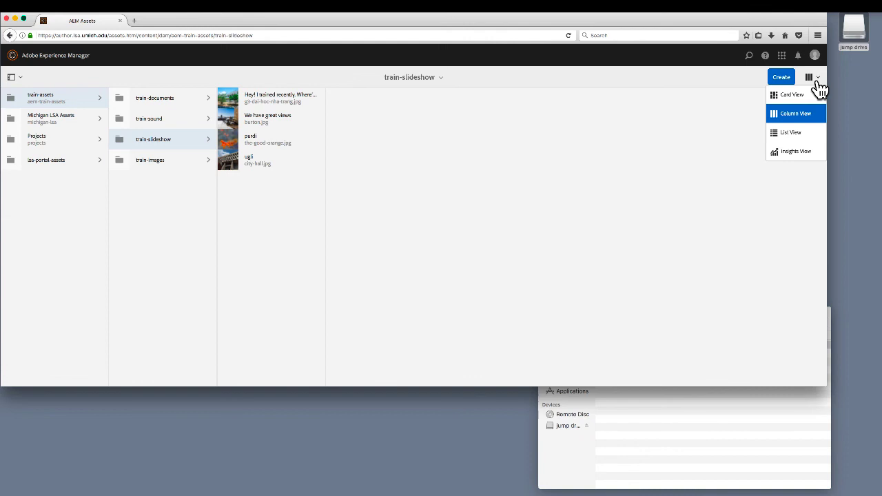
pyautogui.click(787, 132)
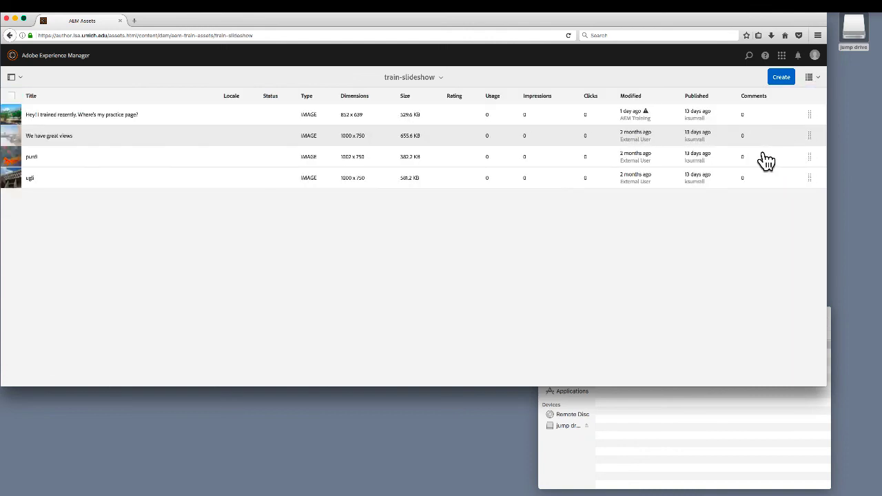
pyautogui.click(634, 463)
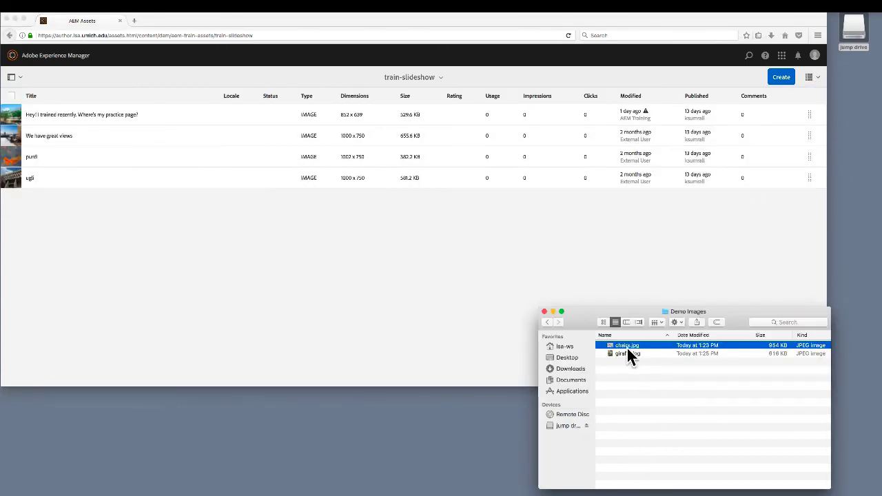
pyautogui.moveTo(598, 346); pyautogui.dragTo(362, 309)
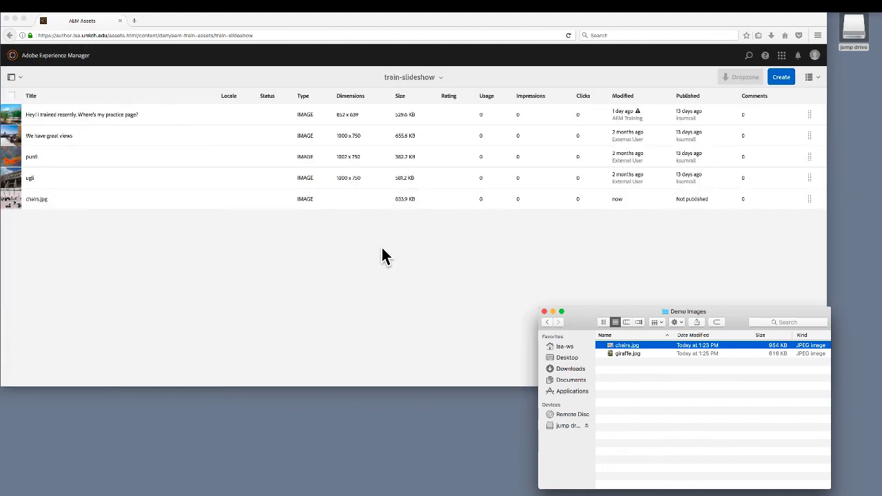
# Step: Select the chairs.jpg row in the train-slideshow list and delete that asset
pyautogui.click(87, 207)
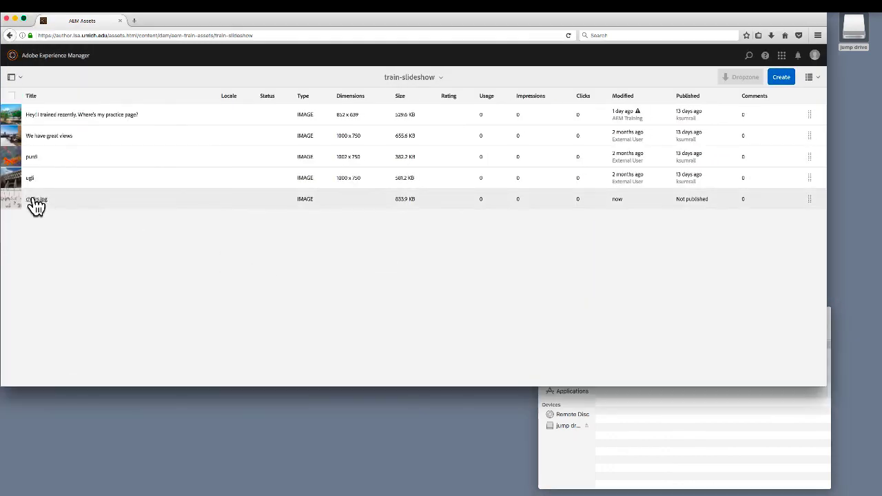
pyautogui.click(11, 200)
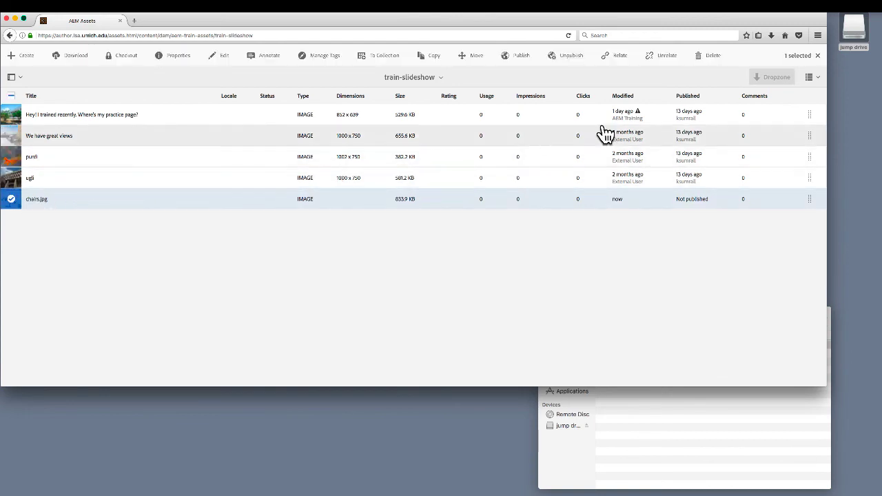
pyautogui.click(710, 61)
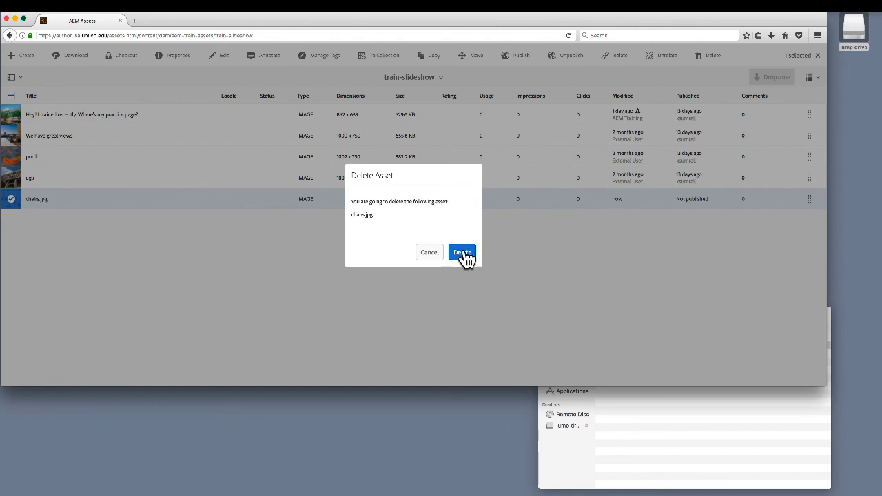
pyautogui.click(463, 253)
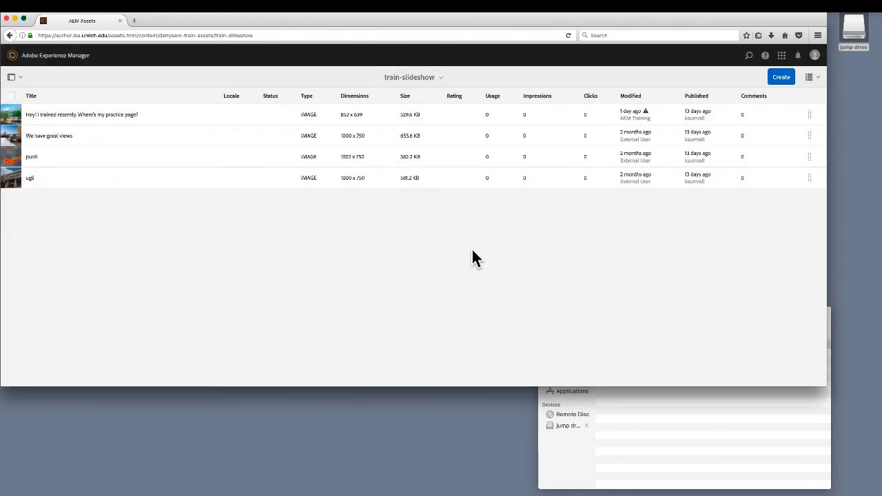